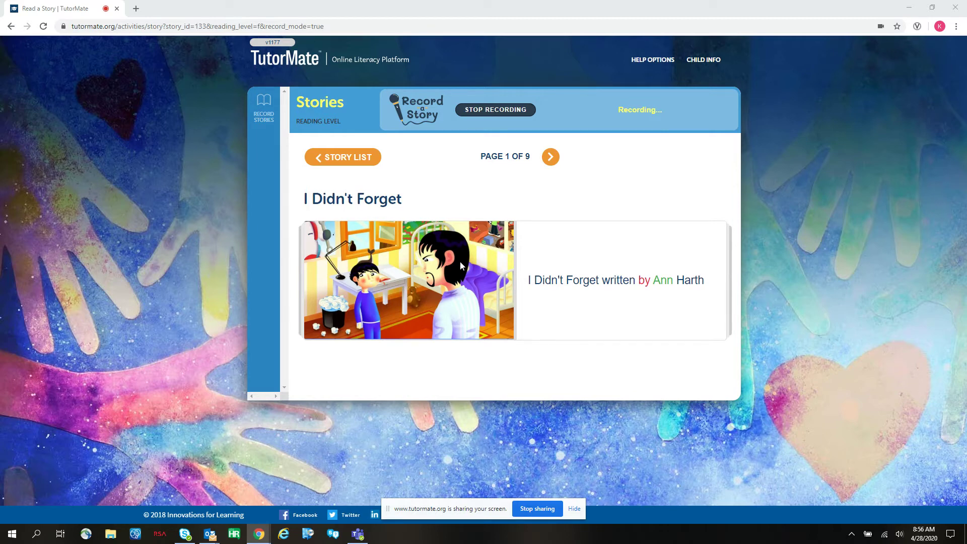
Step: Advance 'I Didn't Forget' through pages 2, 3 and 4, dismissing the Outlook calendar notification
click(550, 158)
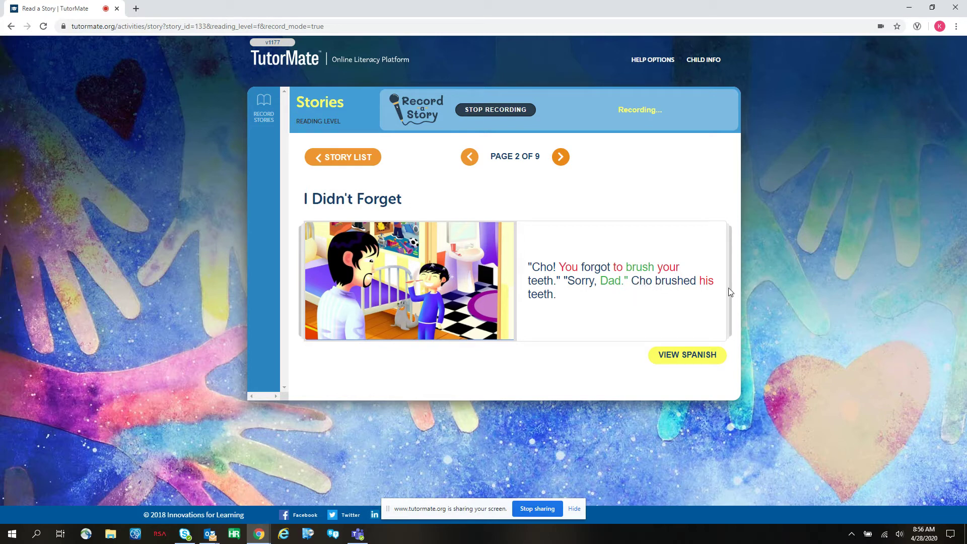
click(559, 158)
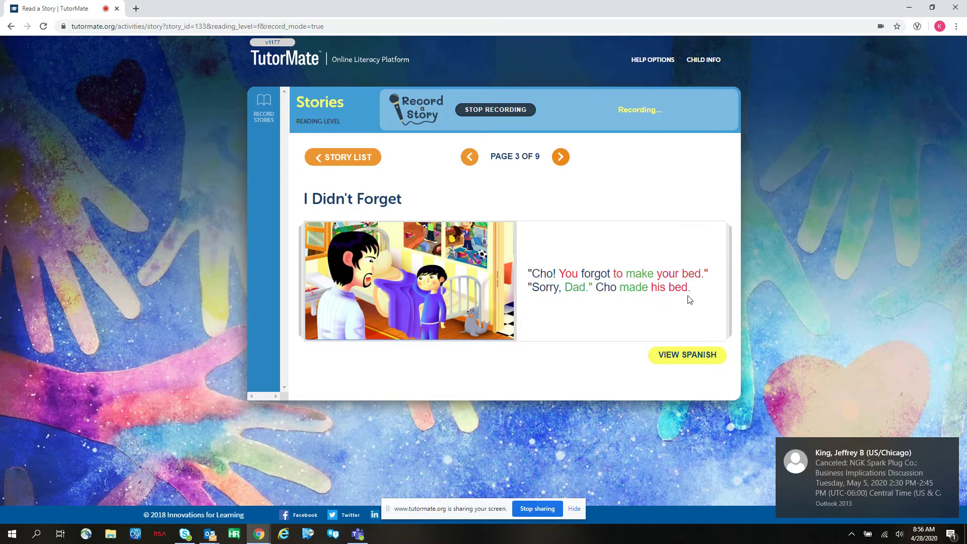
click(561, 156)
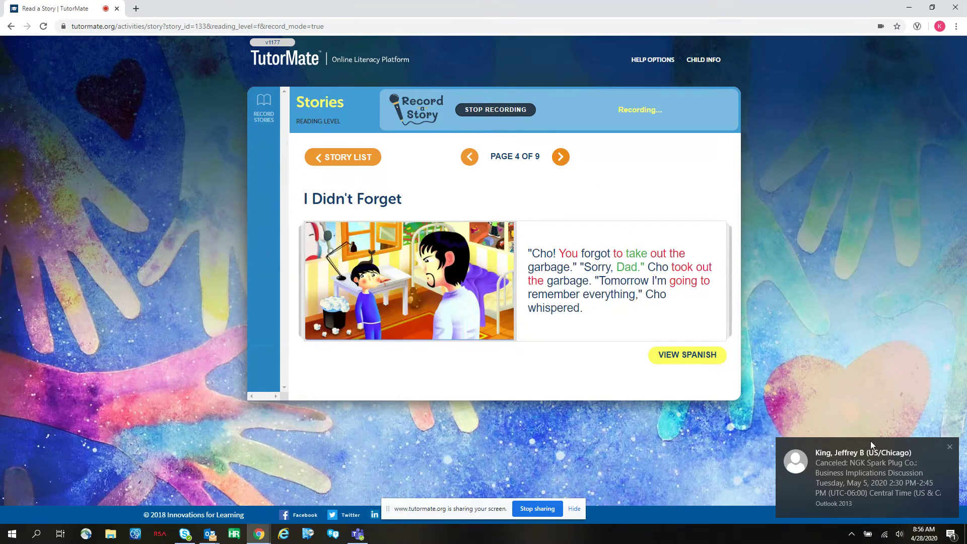
click(951, 449)
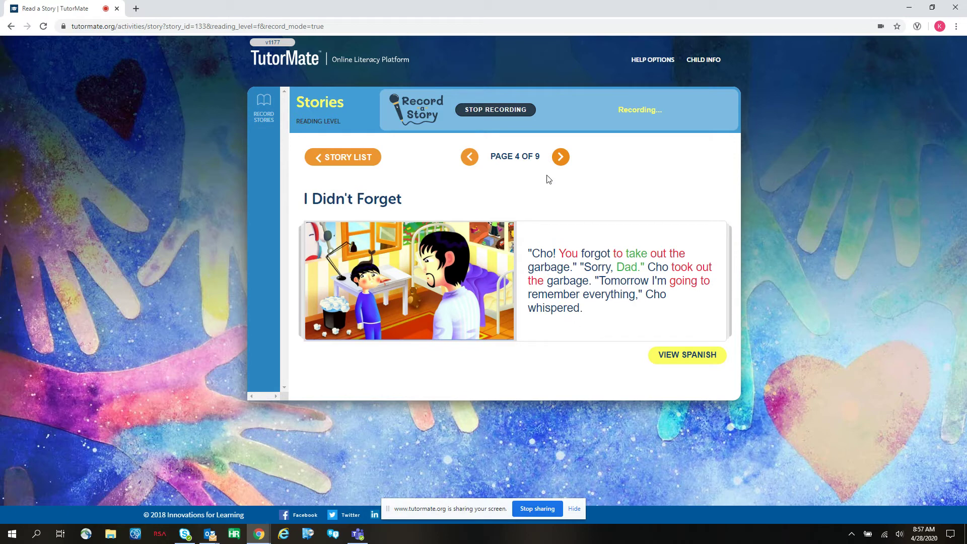
Step: Advance through pages 5 to 8 toward the final comprehension-questions page
click(560, 158)
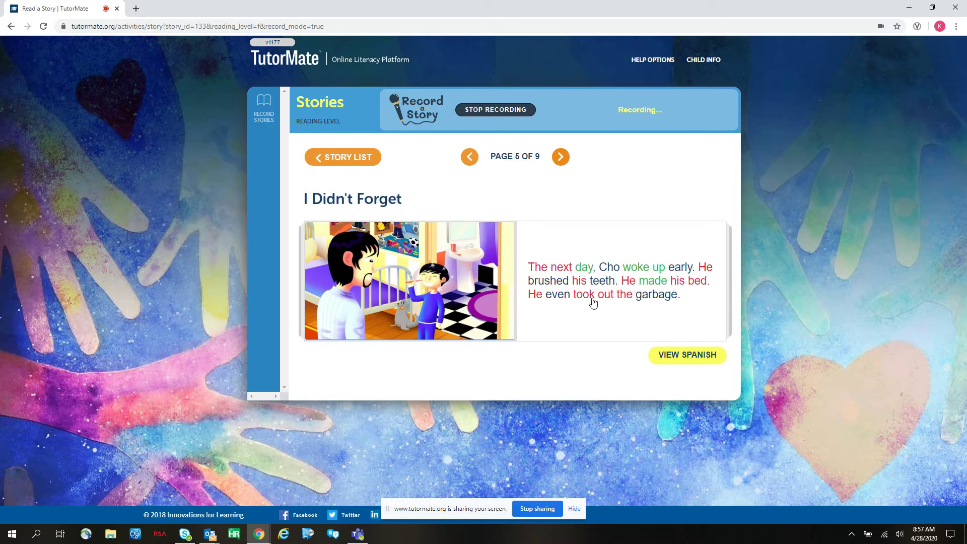
click(561, 158)
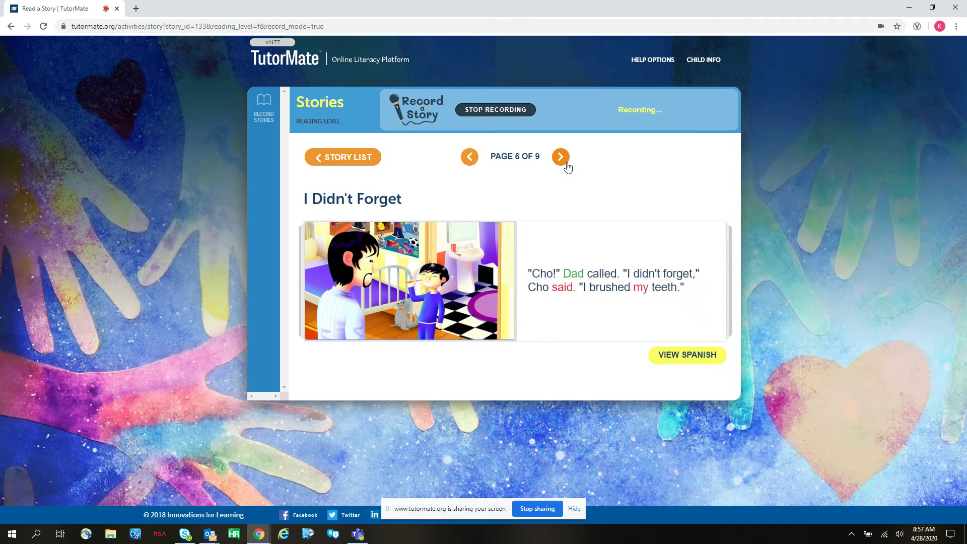
click(561, 158)
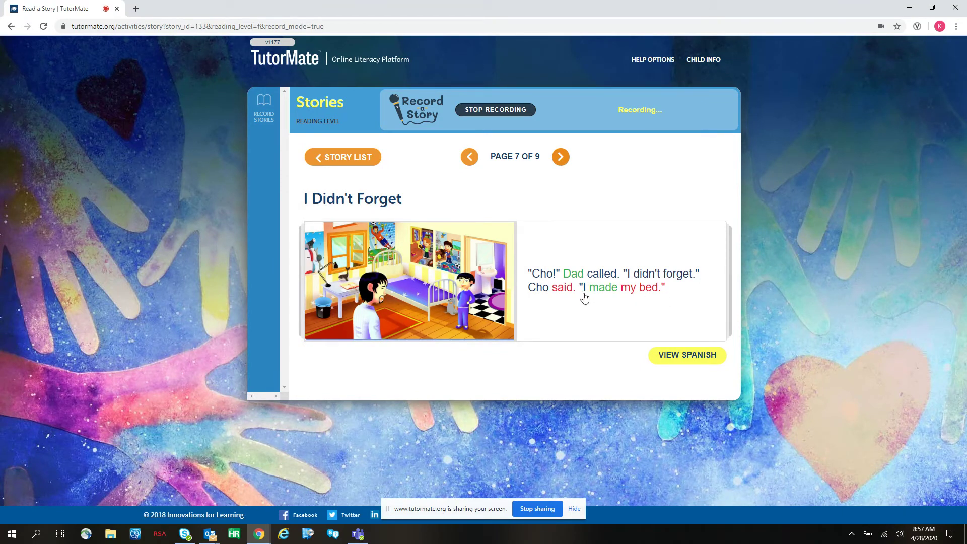
click(561, 157)
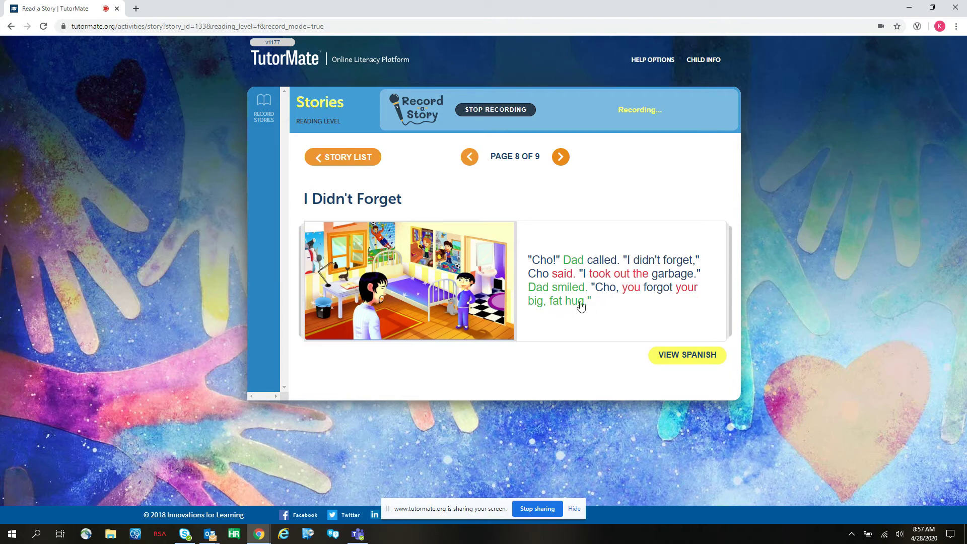
click(559, 159)
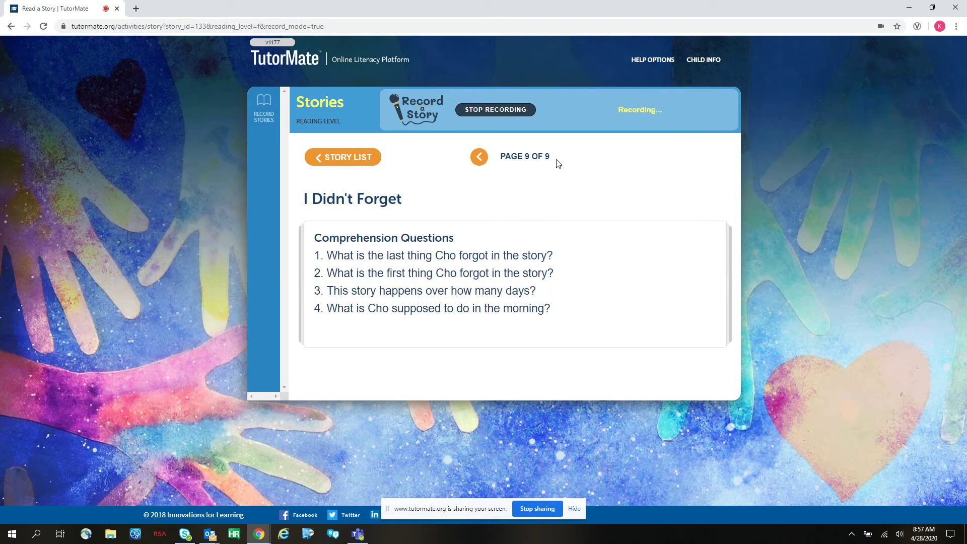